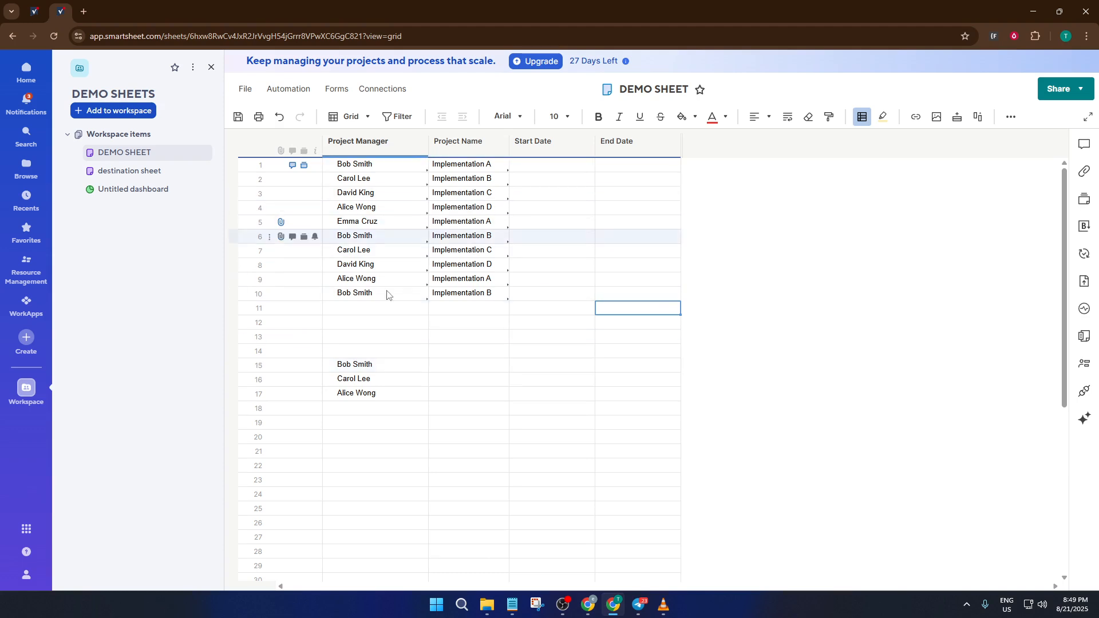
- Start an INDEX formula in row 15's Project Name cell, using Project Name rows 1 to 10 as the range
{"action": "left_click", "coordinate": [481, 371]}
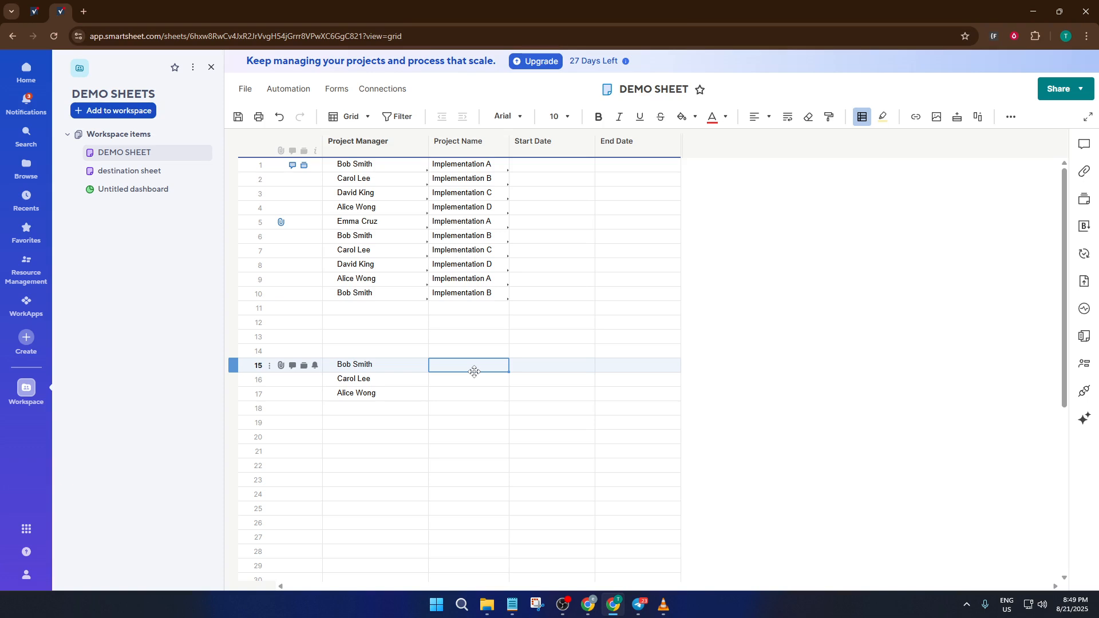
{"action": "type", "text": "="}
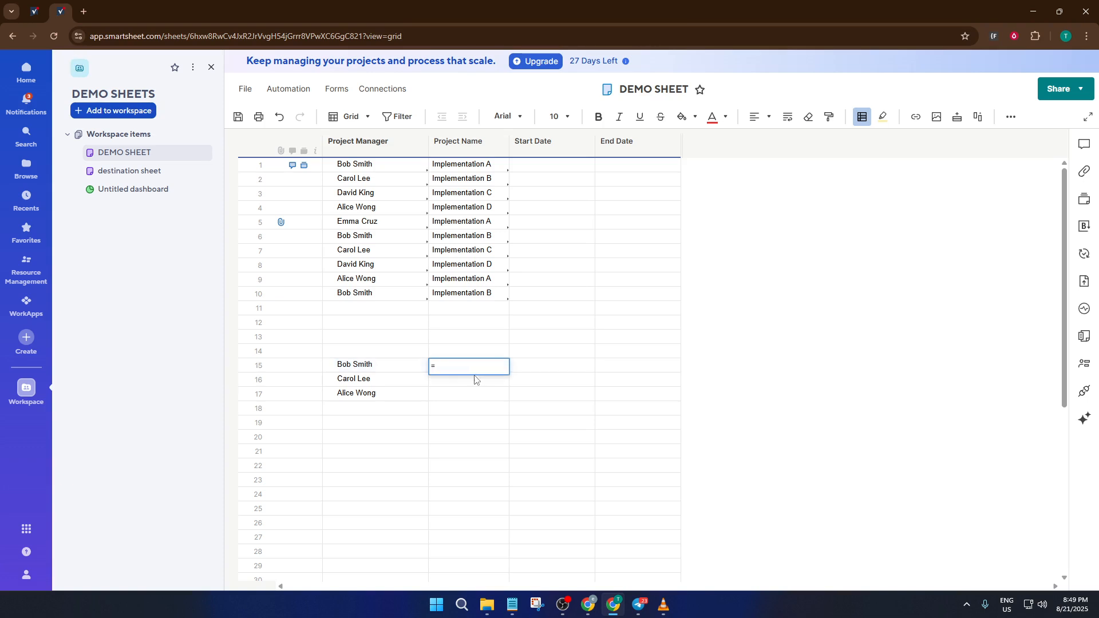
{"action": "type", "text": "inde"}
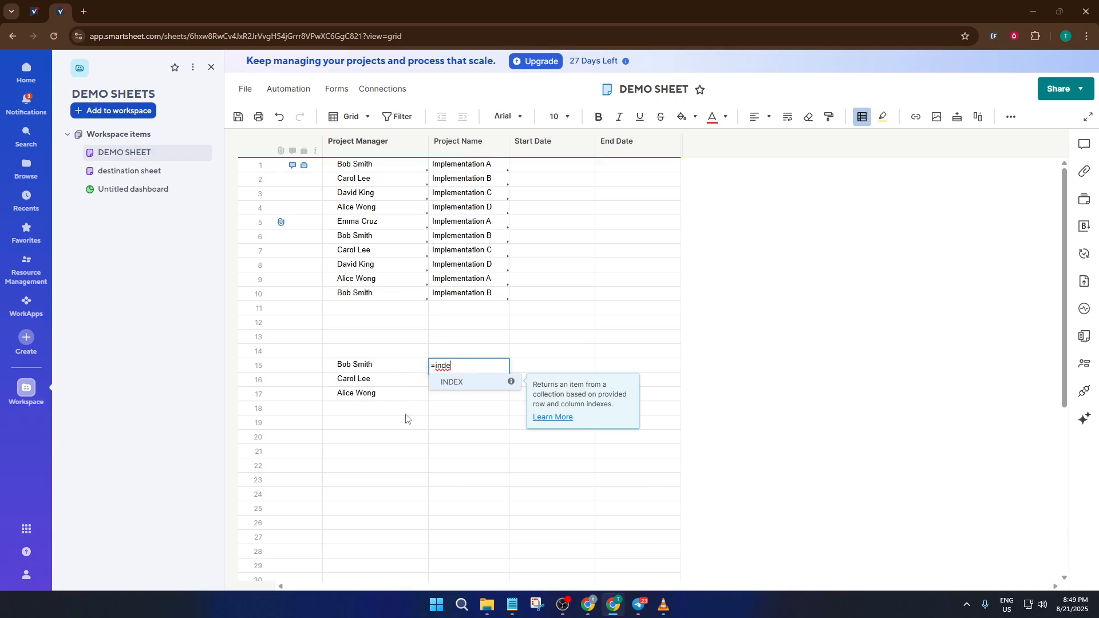
{"action": "left_click", "coordinate": [453, 387]}
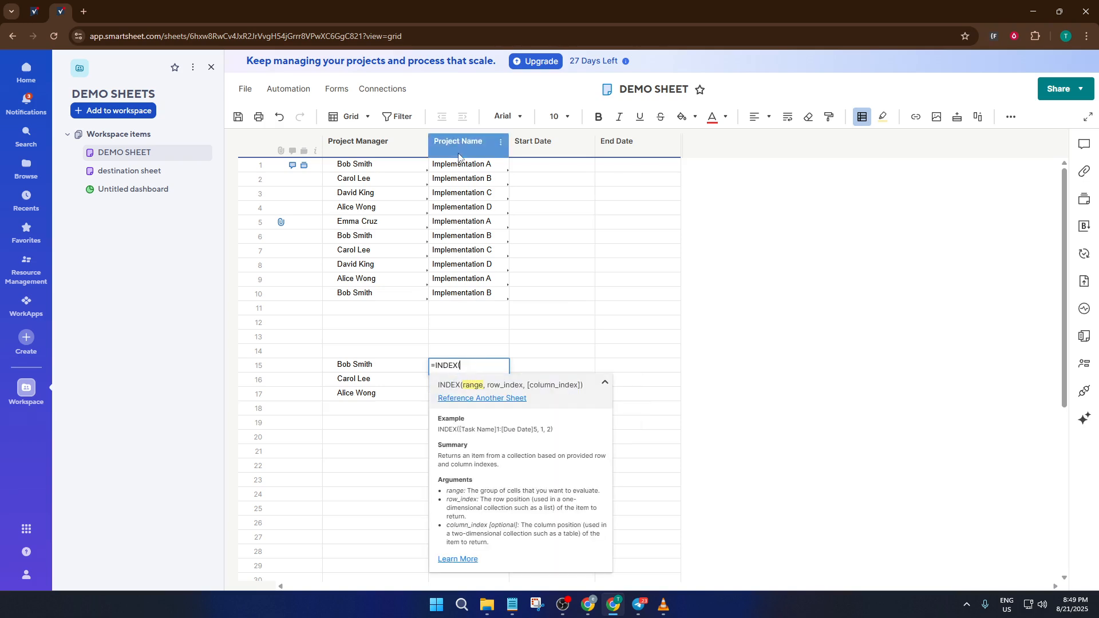
{"action": "left_click_drag", "start_coordinate": [461, 164], "coordinate": [470, 293]}
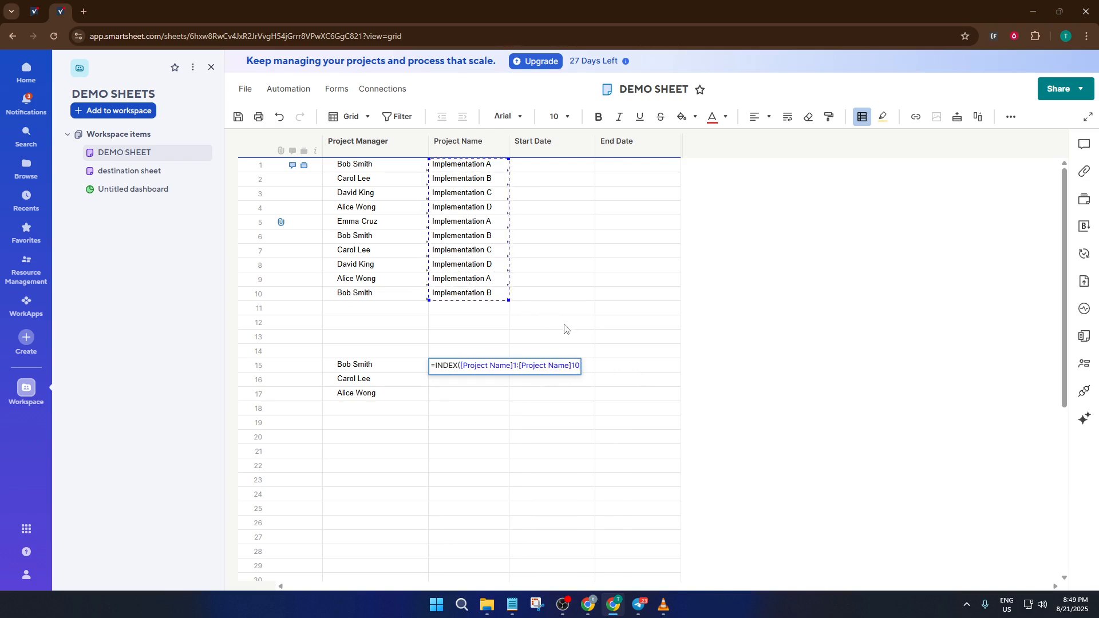
{"action": "type", "text": ","}
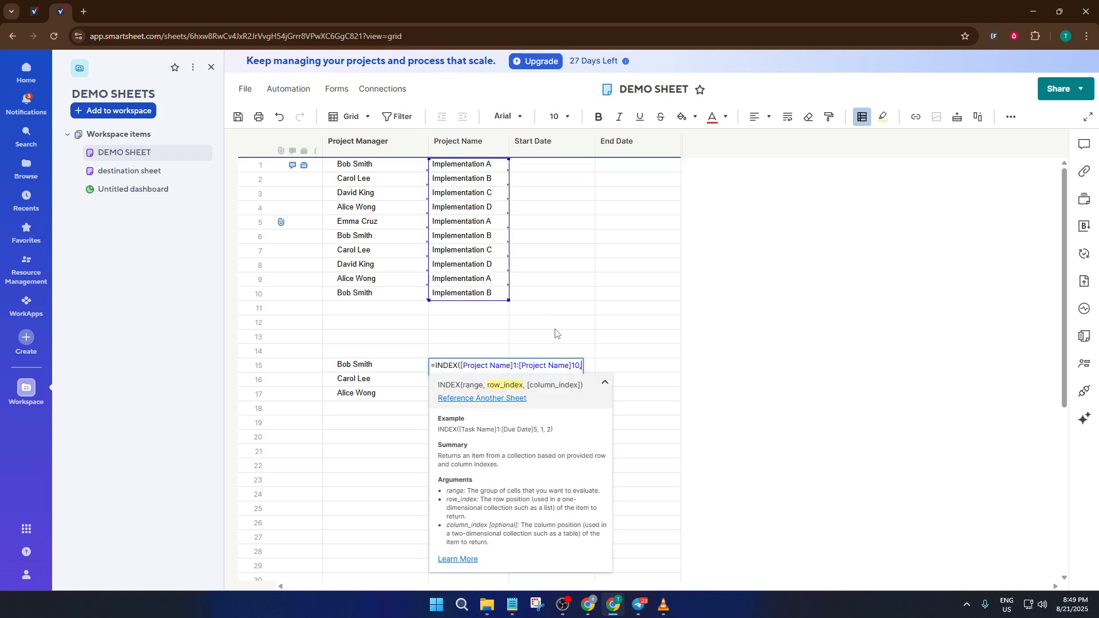
- Complete the formula with a MATCH of the current row's Project Manager against Project Manager rows 1 to 10, using search type 0
{"action": "type", "text": " m"}
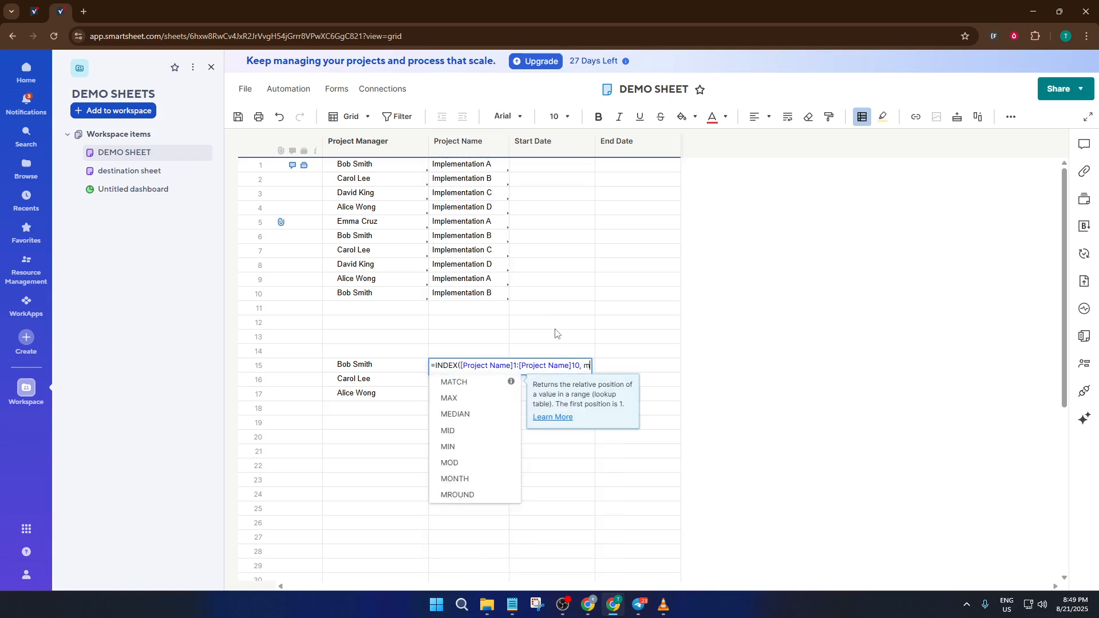
{"action": "type", "text": "ar"}
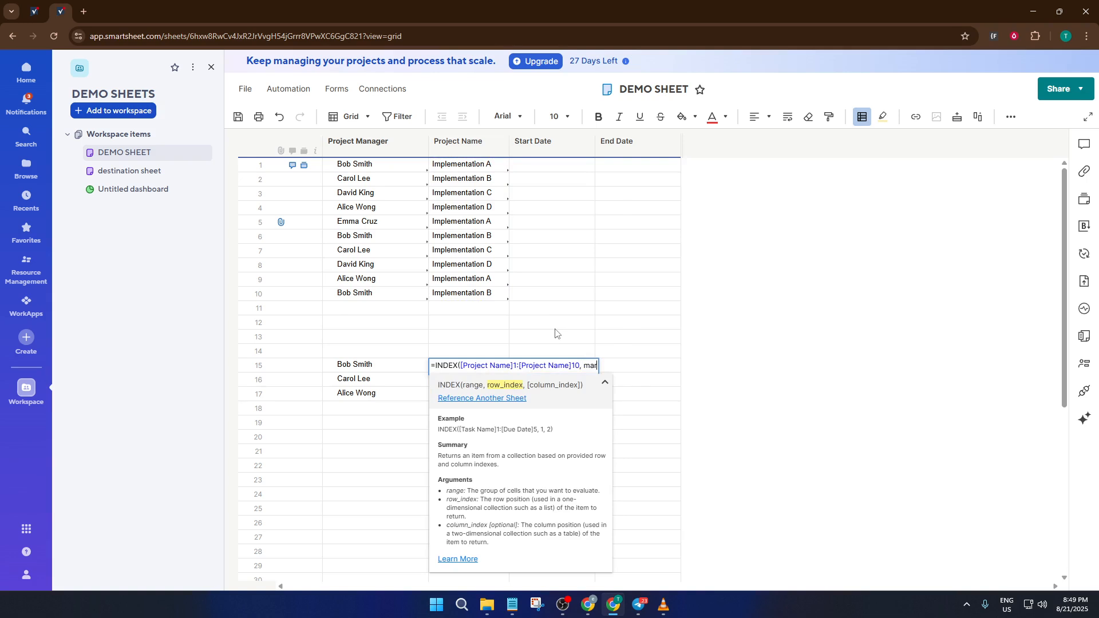
{"action": "key", "text": "BackSpace"}
{"action": "type", "text": "t"}
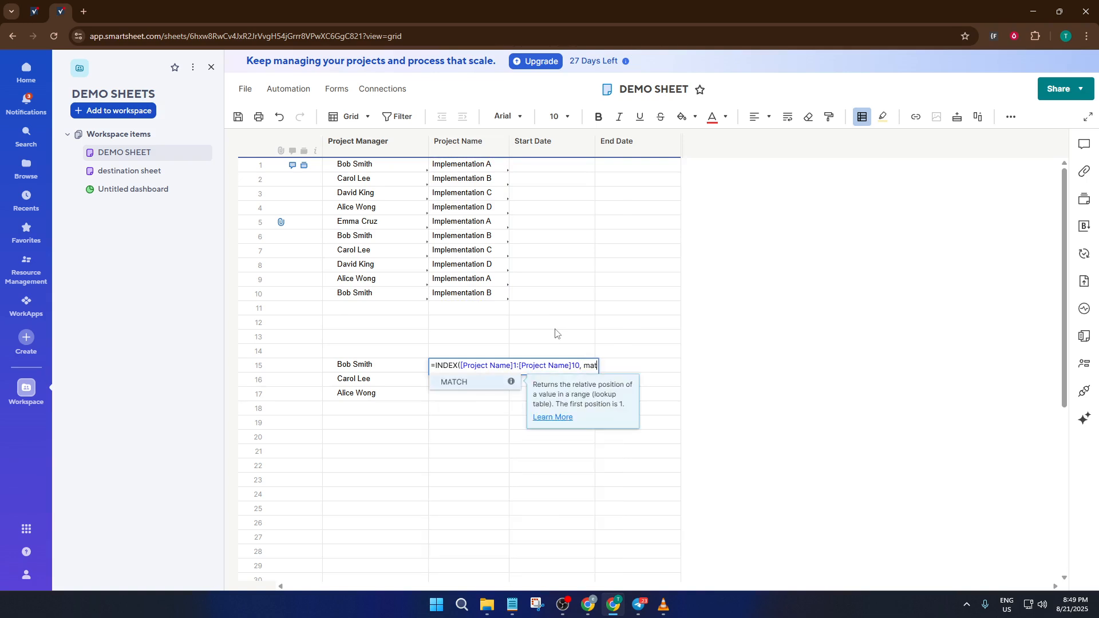
{"action": "key", "text": "Tab"}
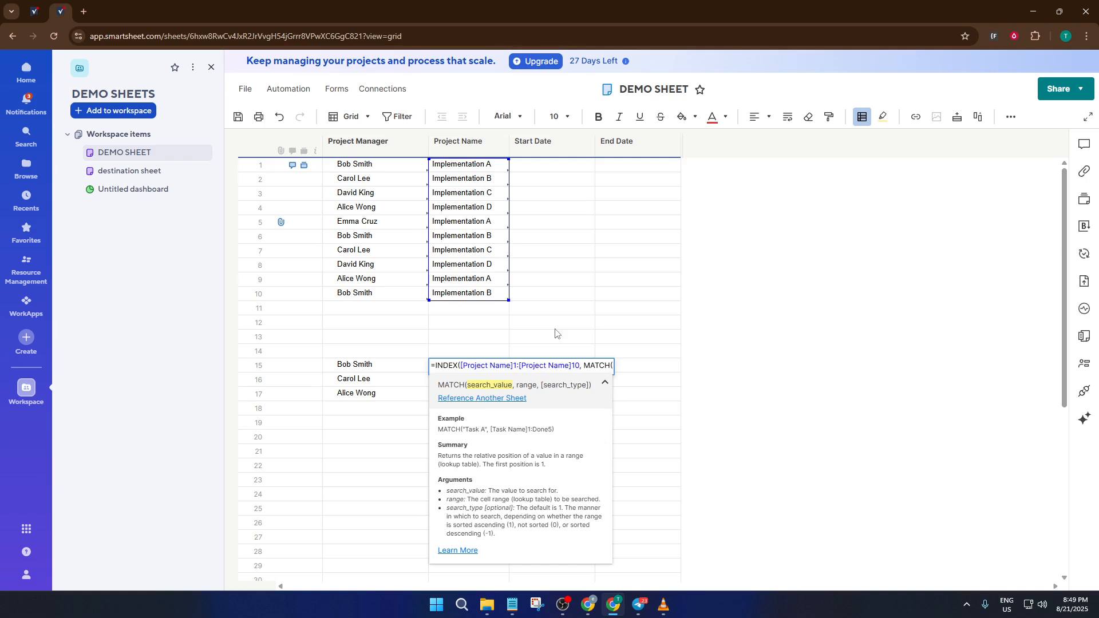
{"action": "left_click", "coordinate": [403, 367]}
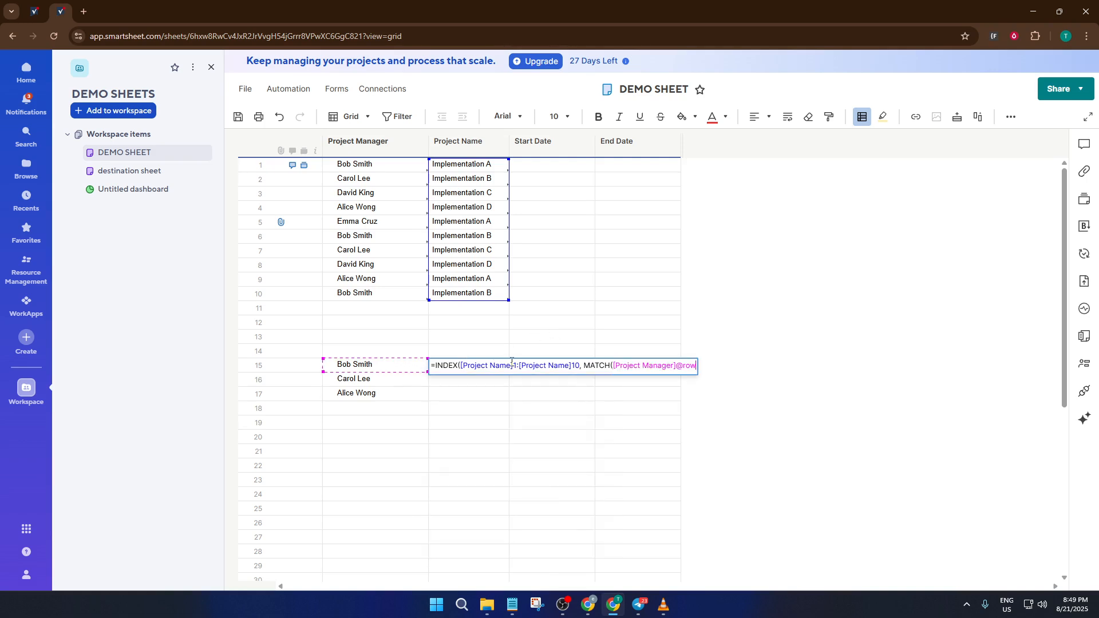
{"action": "type", "text": ","}
{"action": "left_click_drag", "start_coordinate": [394, 168], "coordinate": [399, 296]}
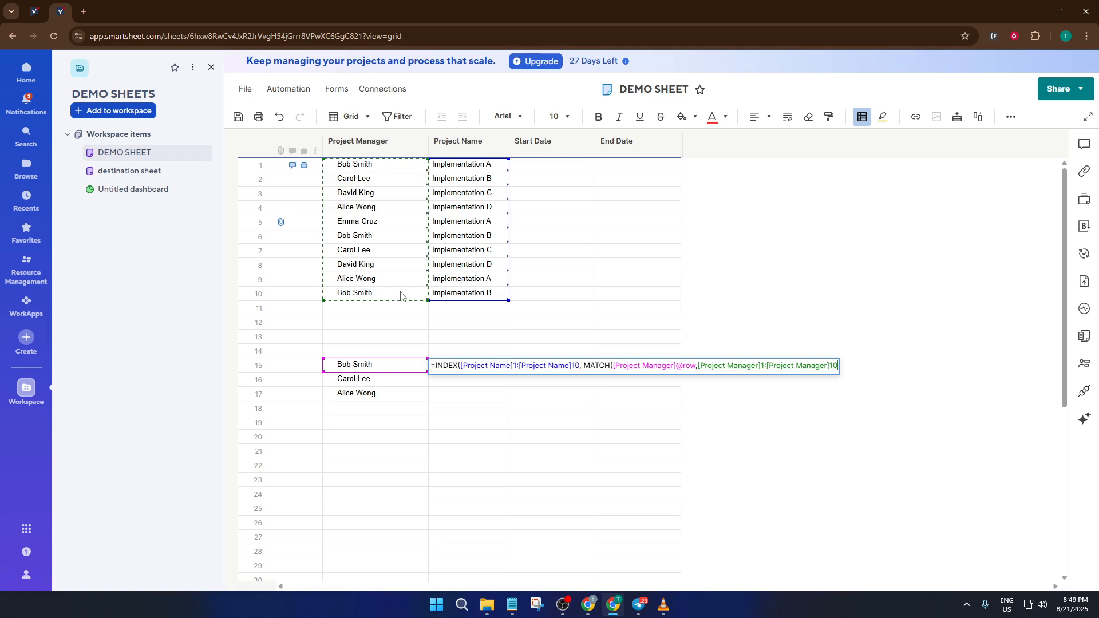
{"action": "type", "text": ","}
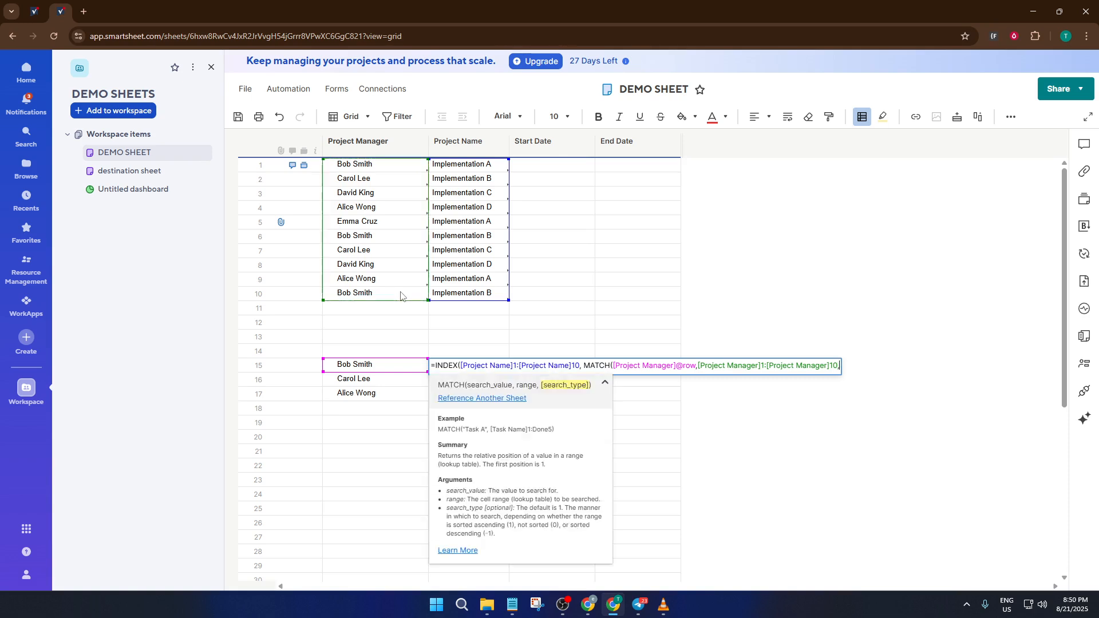
{"action": "type", "text": "0)"}
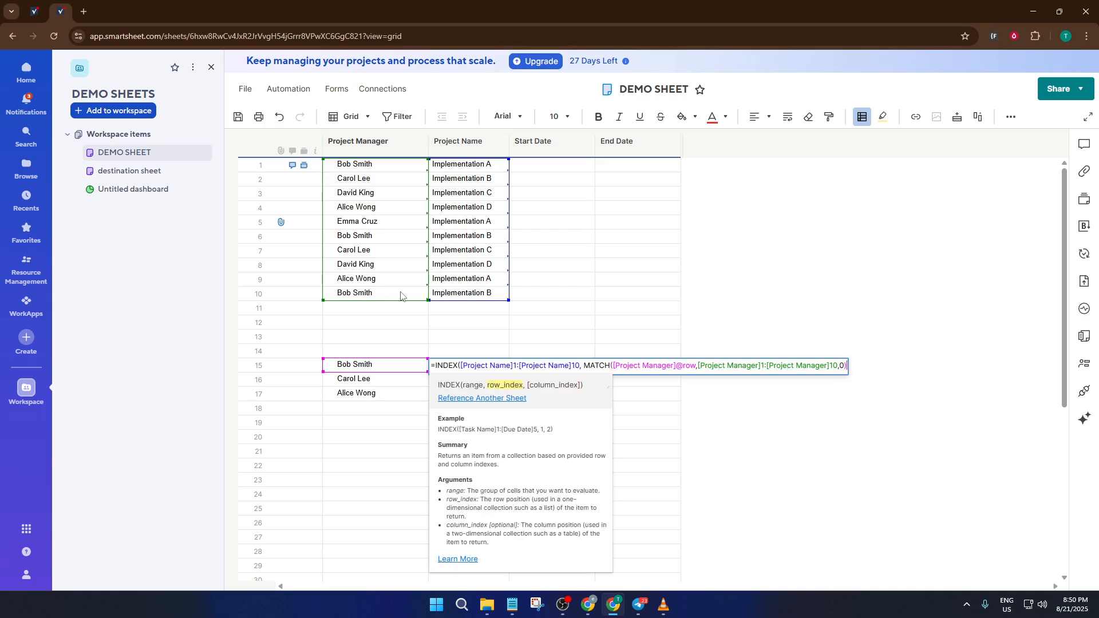
{"action": "key", "text": "Return"}
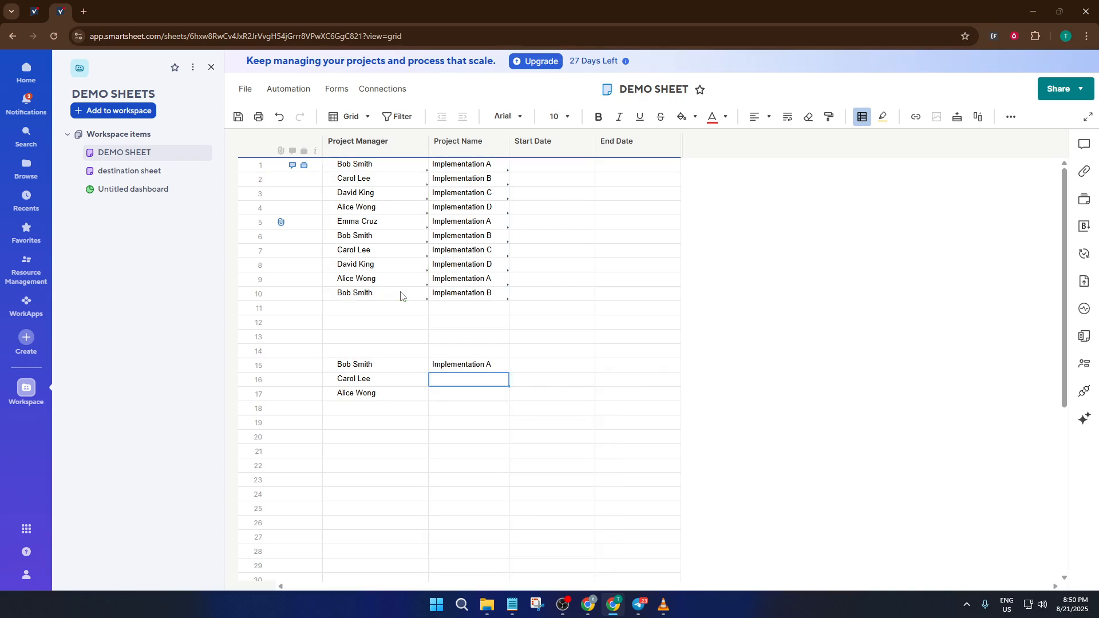
- Fill the INDEX/MATCH formula from row 15 down through the Project Name cells of rows 16 and 17
{"action": "left_click", "coordinate": [500, 367]}
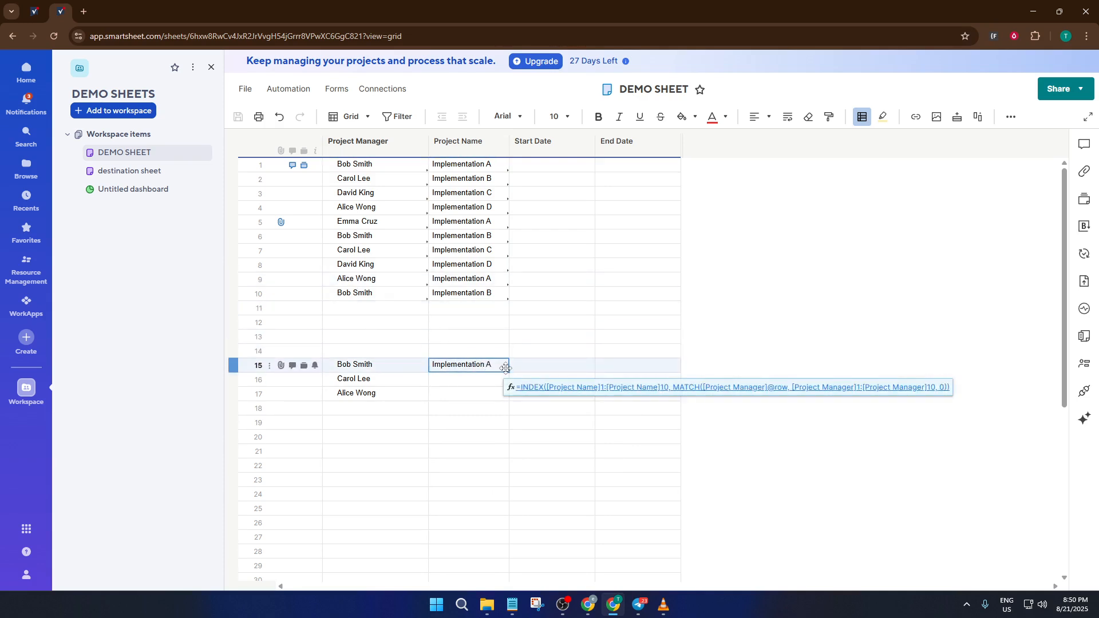
{"action": "left_click_drag", "start_coordinate": [508, 372], "coordinate": [506, 392]}
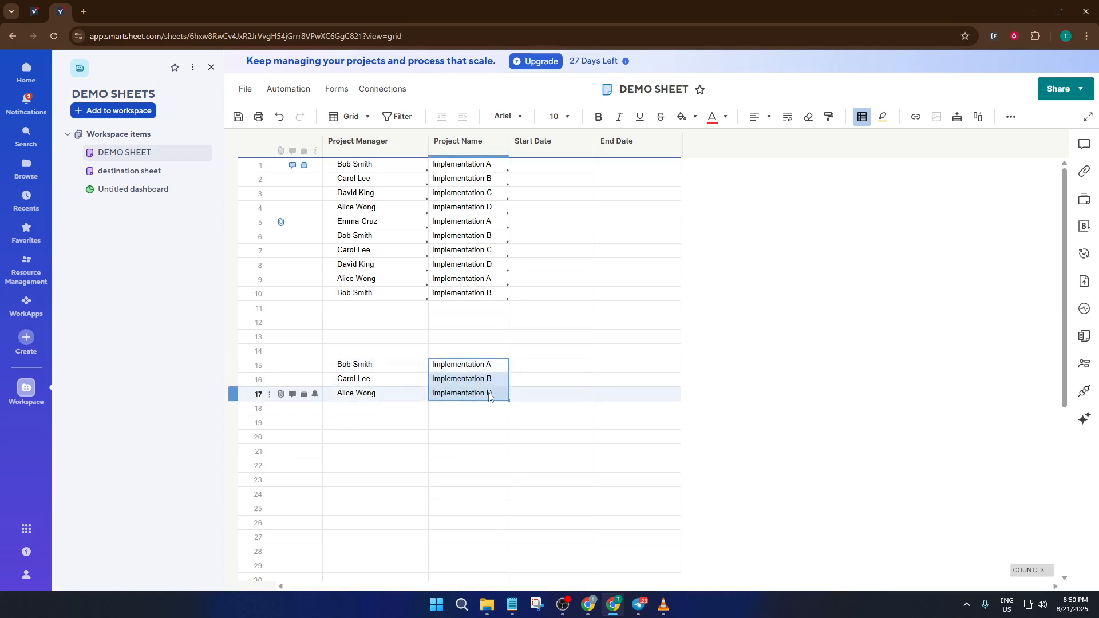
{"action": "left_click", "coordinate": [495, 416]}
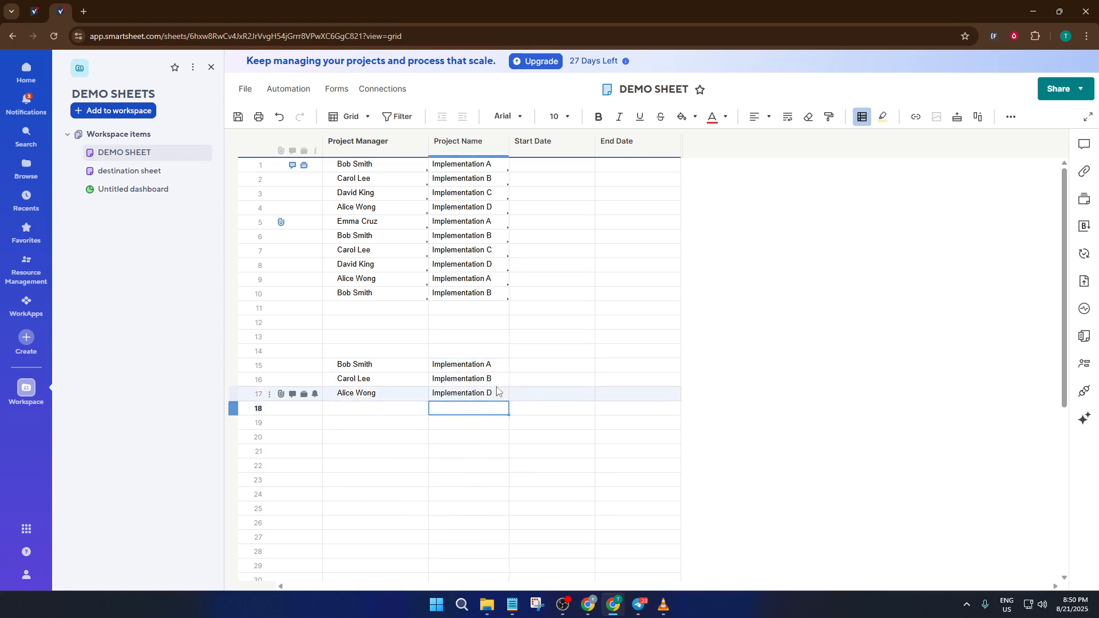
{"action": "left_click", "coordinate": [491, 365]}
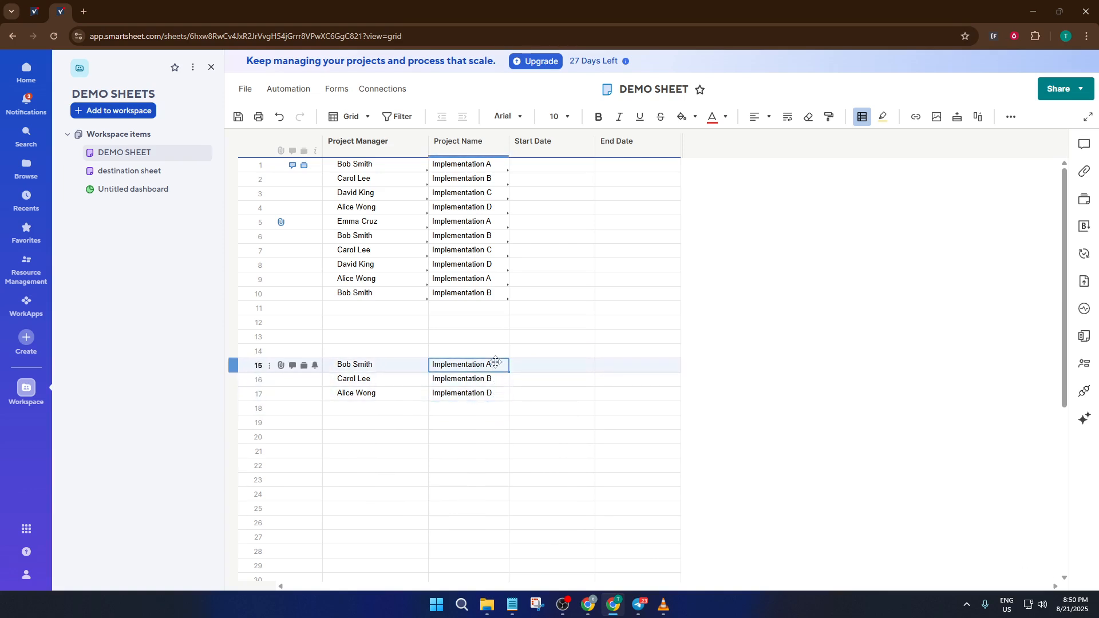
{"action": "left_click", "coordinate": [491, 410]}
{"action": "left_click", "coordinate": [485, 370]}
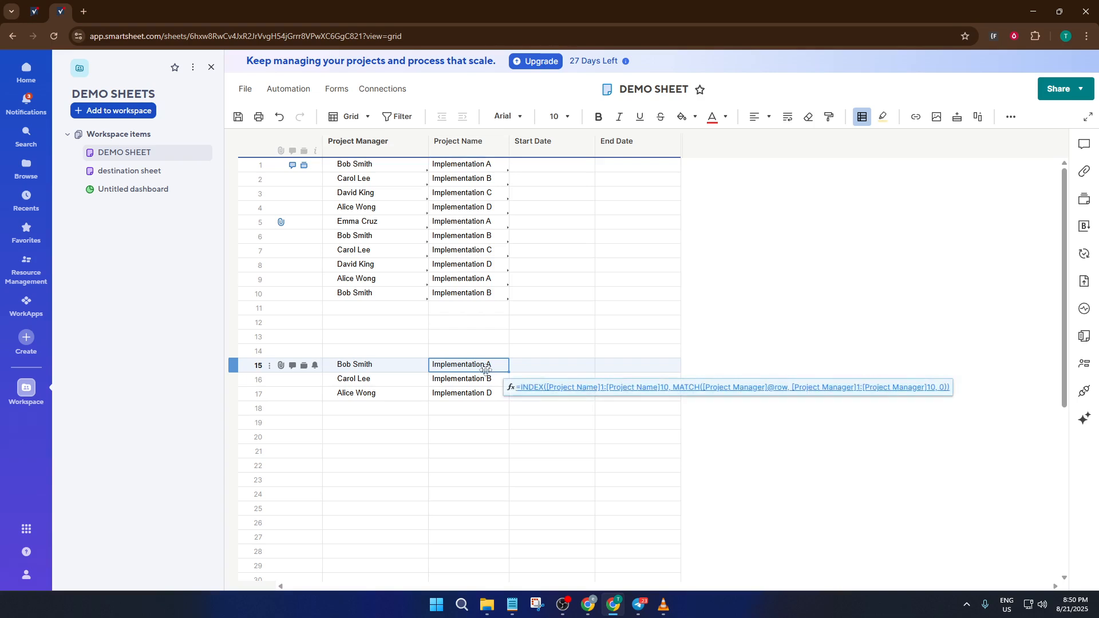
{"action": "left_click", "coordinate": [492, 410]}
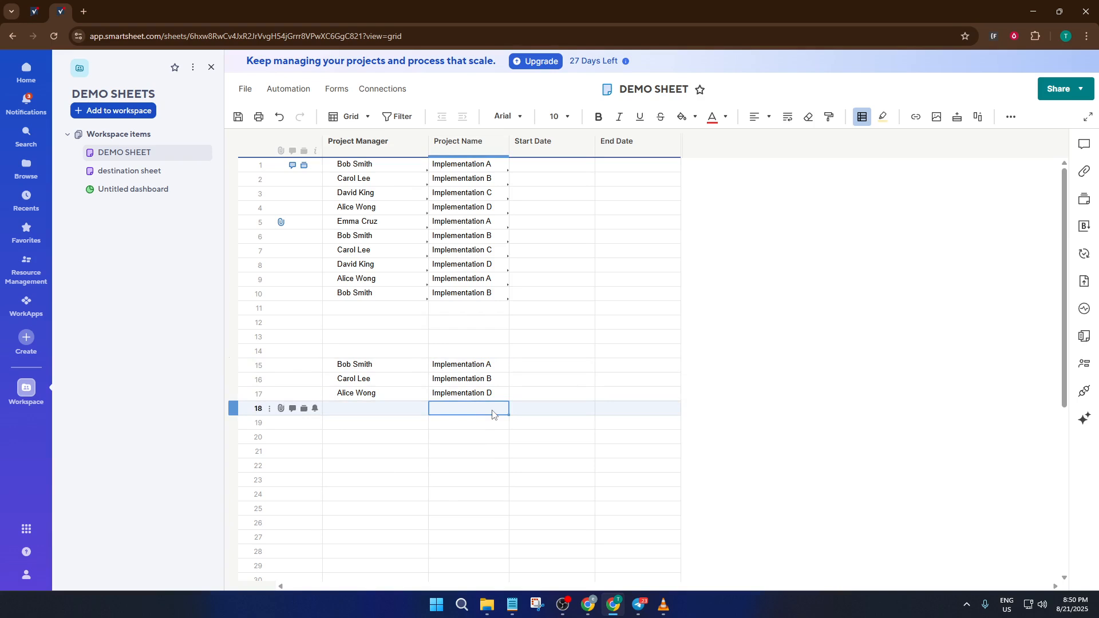
- Open the destination sheet and start an INDEX formula in row 1 of its Project Name column
{"action": "left_click", "coordinate": [184, 175]}
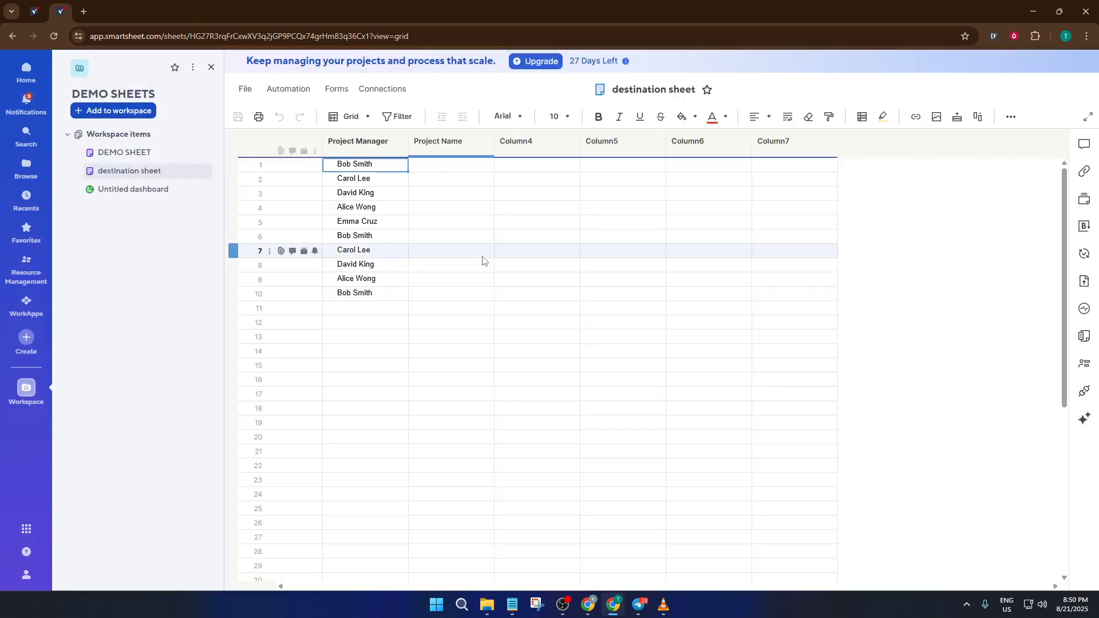
{"action": "left_click", "coordinate": [440, 167]}
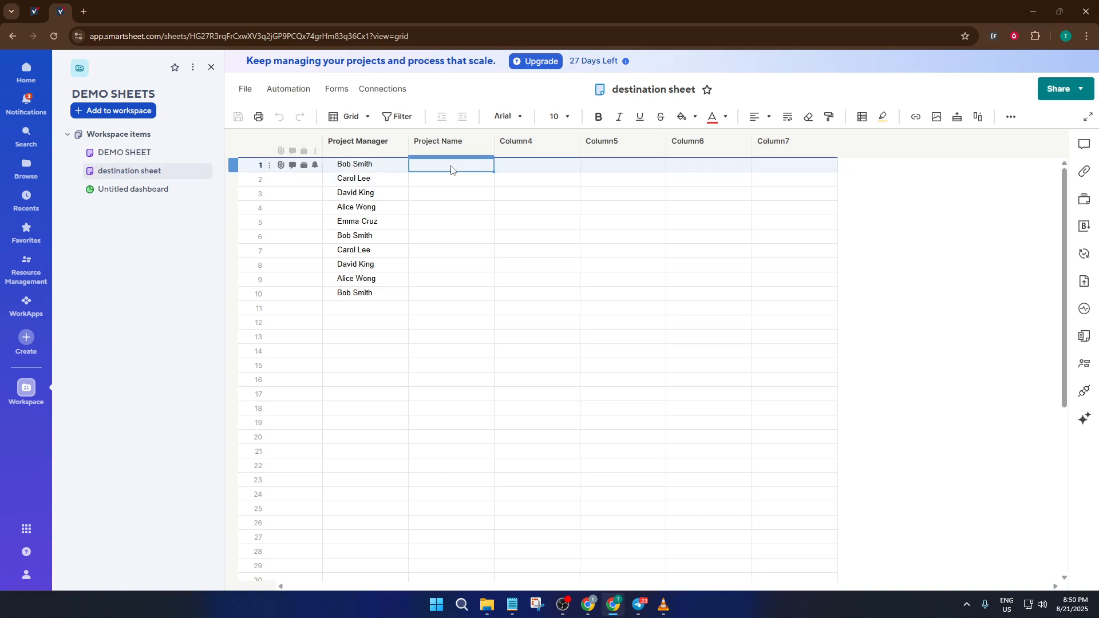
{"action": "type", "text": "="}
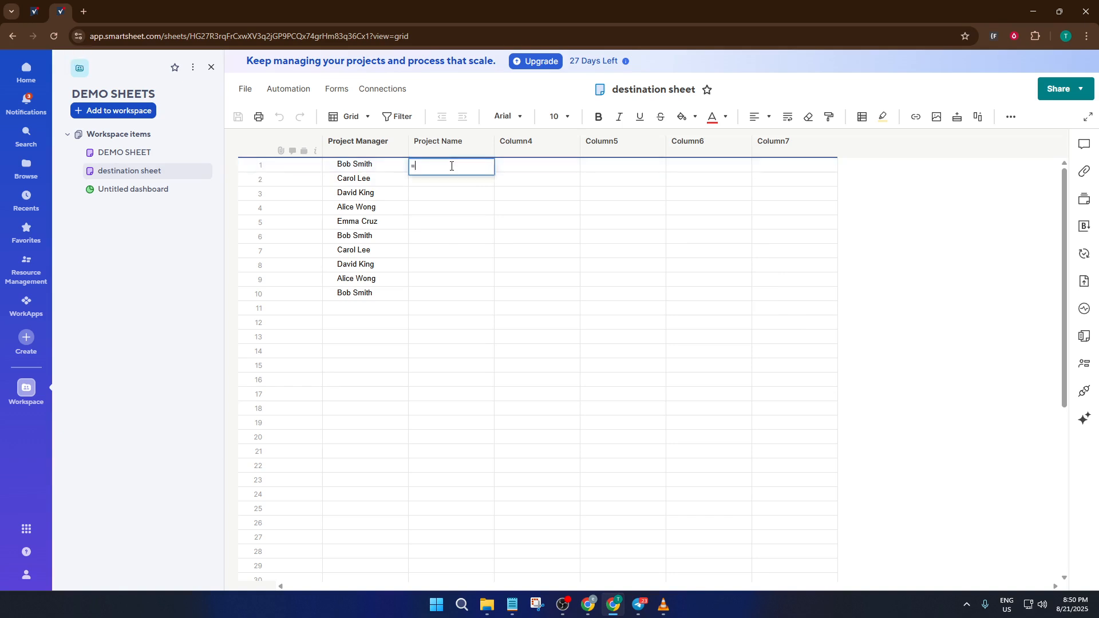
{"action": "type", "text": "ind"}
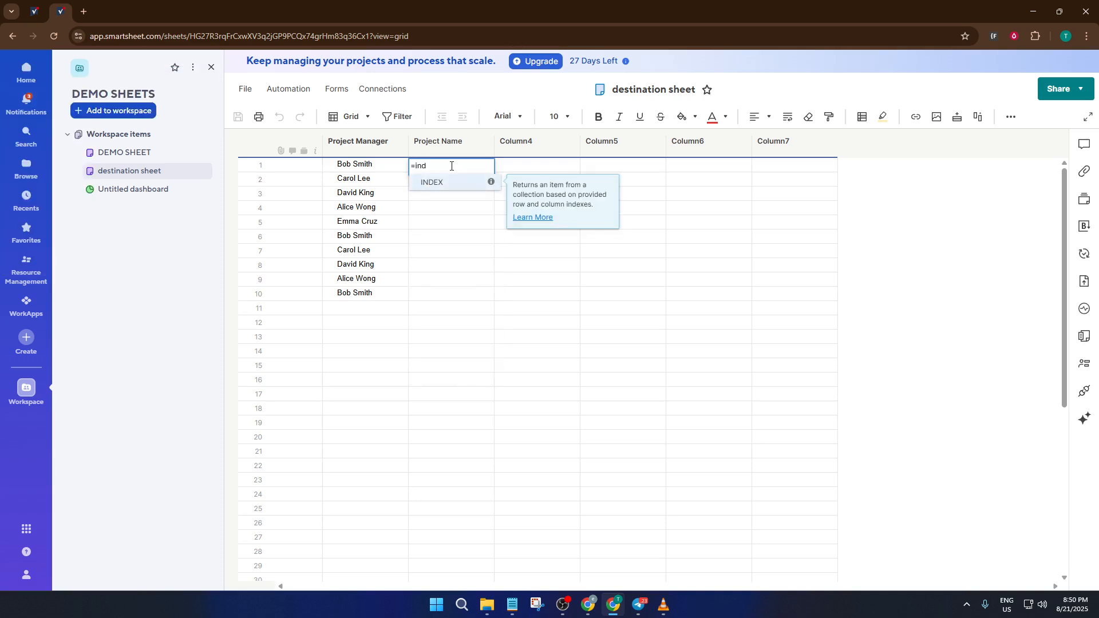
{"action": "key", "text": "Tab"}
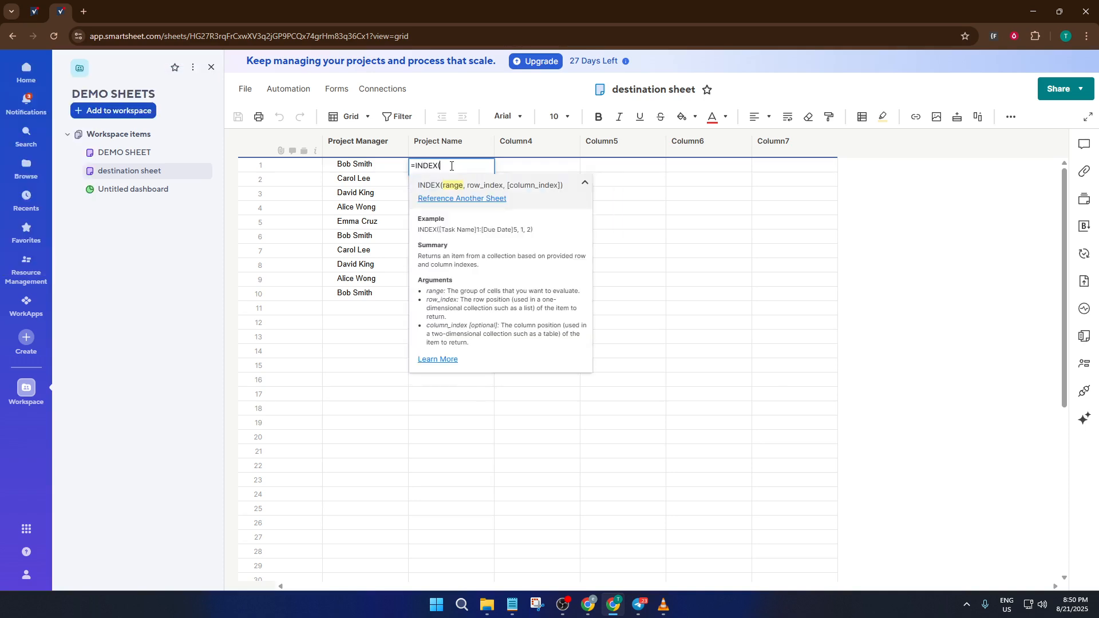
- Insert a cross-sheet reference to Project Name rows 1 to 10 of DEMO SHEET as the INDEX range
{"action": "left_click", "coordinate": [453, 199]}
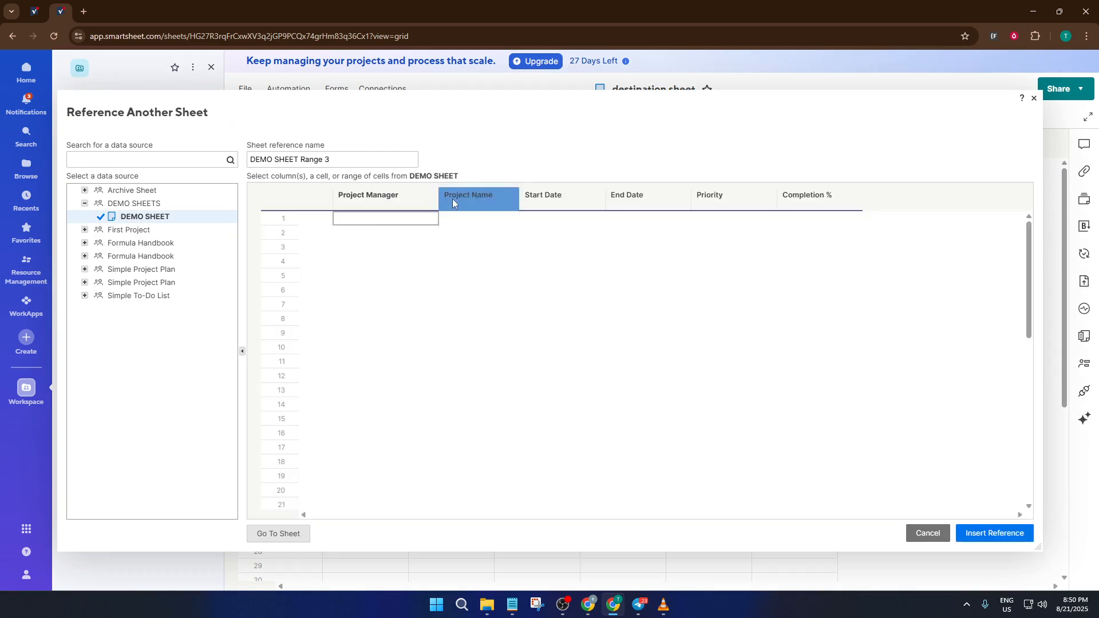
{"action": "left_click", "coordinate": [373, 222]}
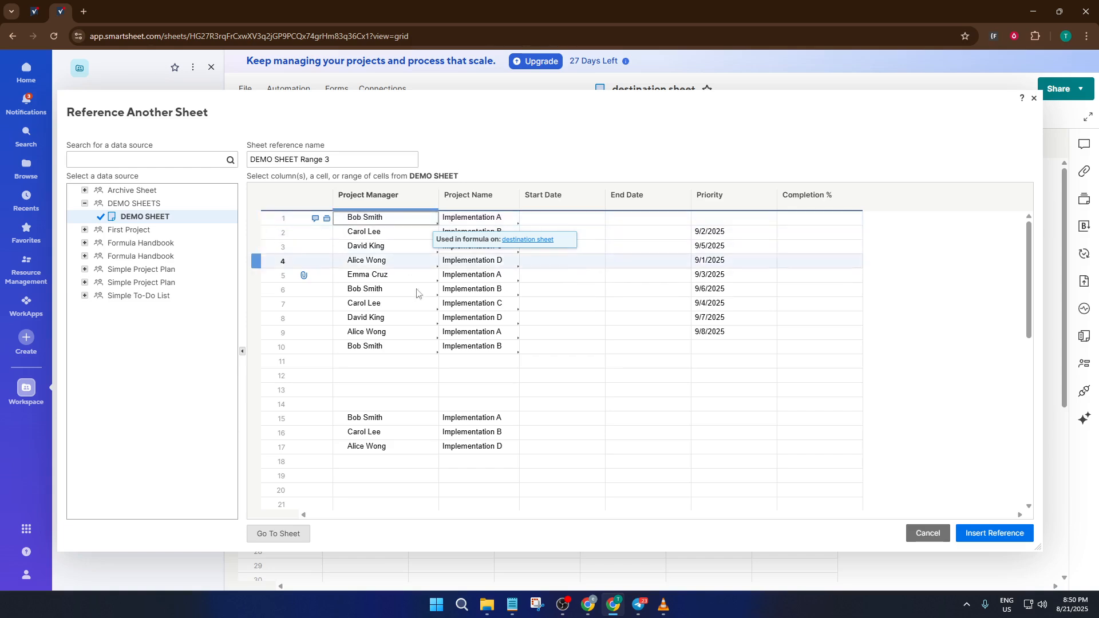
{"action": "left_click_drag", "start_coordinate": [493, 222], "coordinate": [517, 365]}
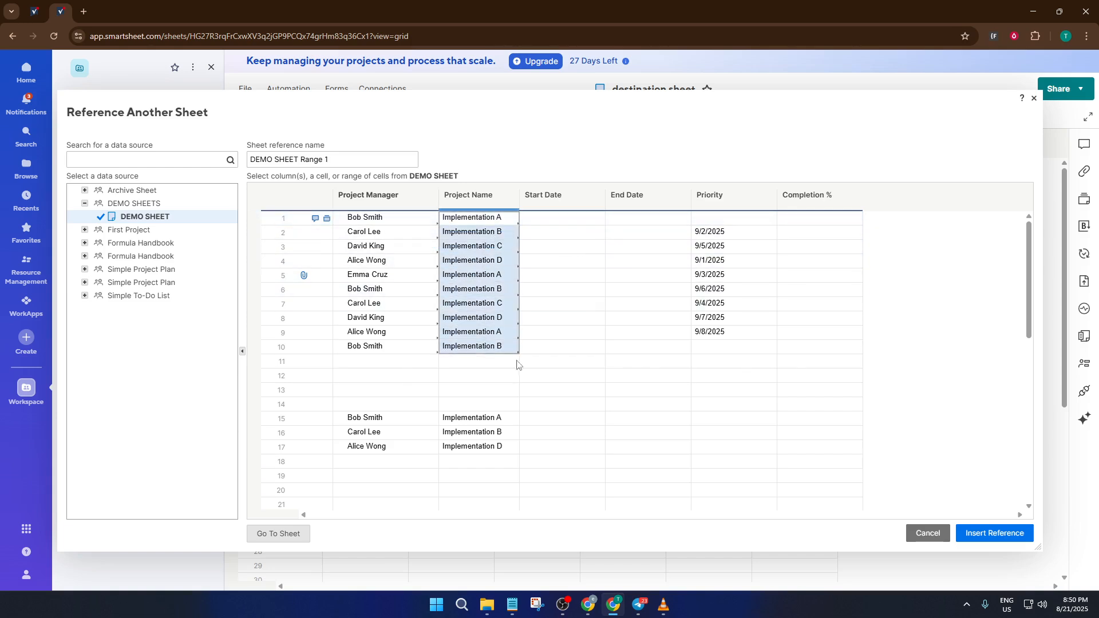
{"action": "left_click", "coordinate": [993, 533]}
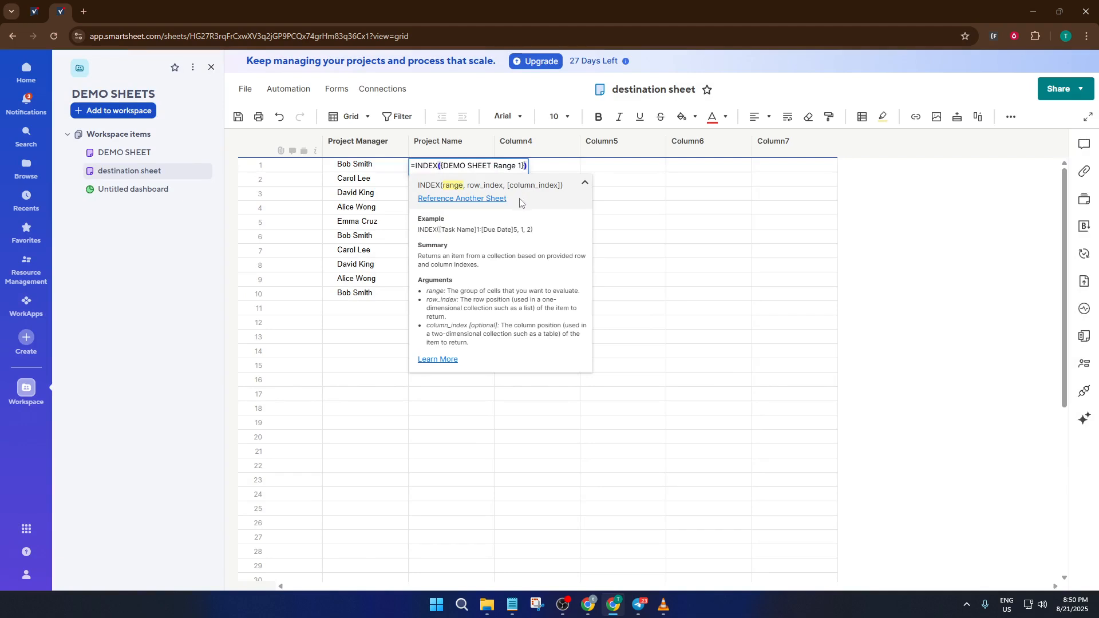
- Add a MATCH function as the INDEX row argument, with the current row's Project Manager as its search value
{"action": "type", "text": ",ma"}
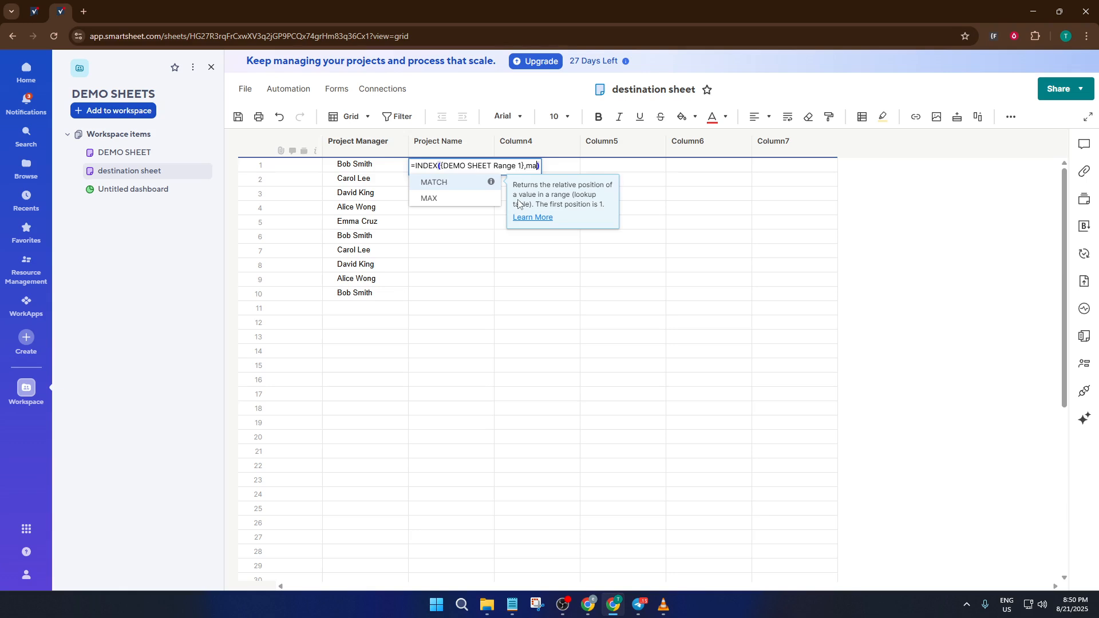
{"action": "key", "text": "Return"}
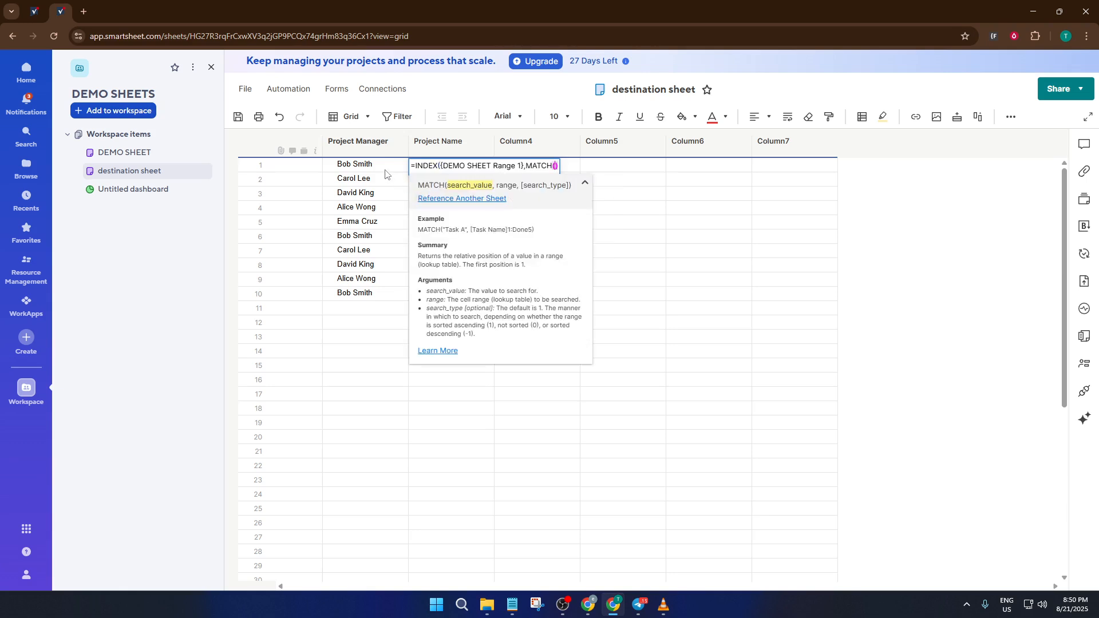
{"action": "left_click", "coordinate": [367, 165]}
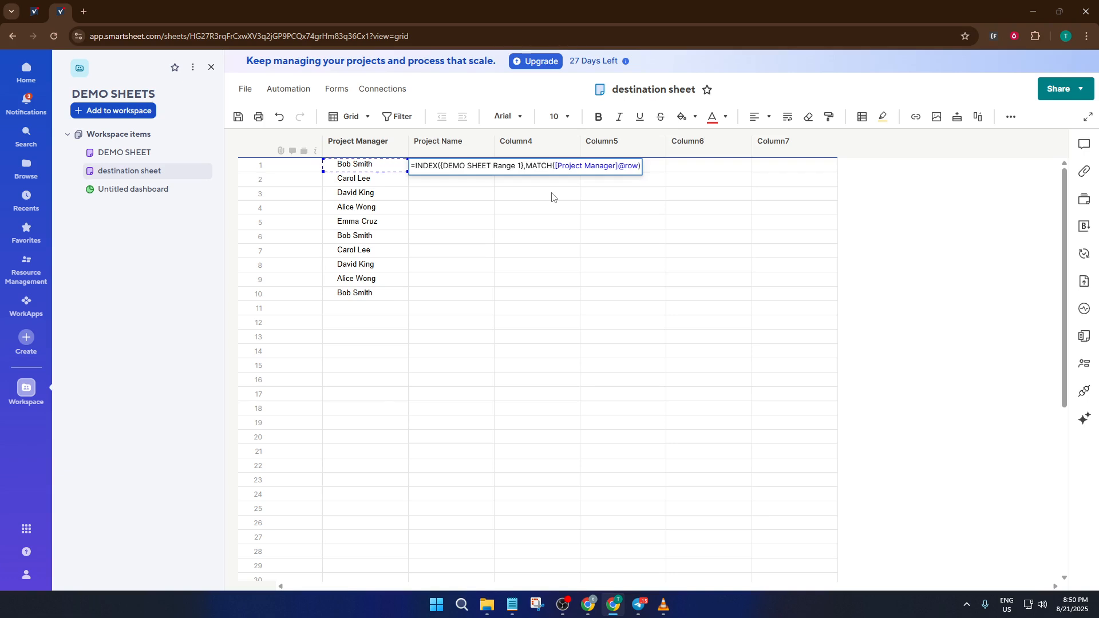
{"action": "type", "text": ","}
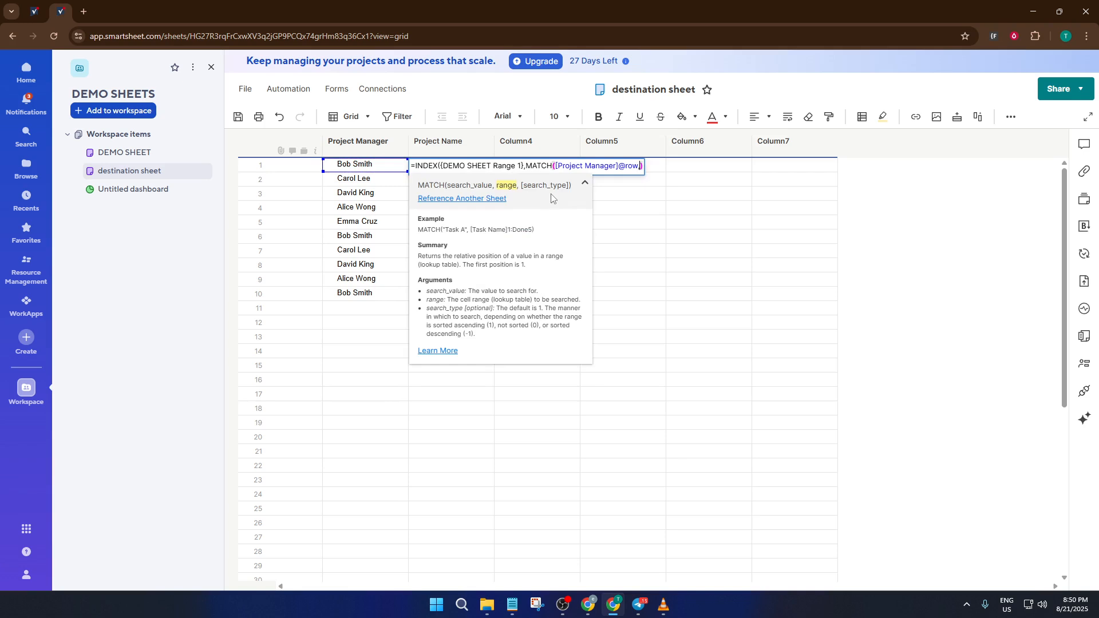
- Reference Project Manager rows 1 to 10 of DEMO SHEET as the MATCH range and finish the formula with search type 0
{"action": "left_click", "coordinate": [488, 199]}
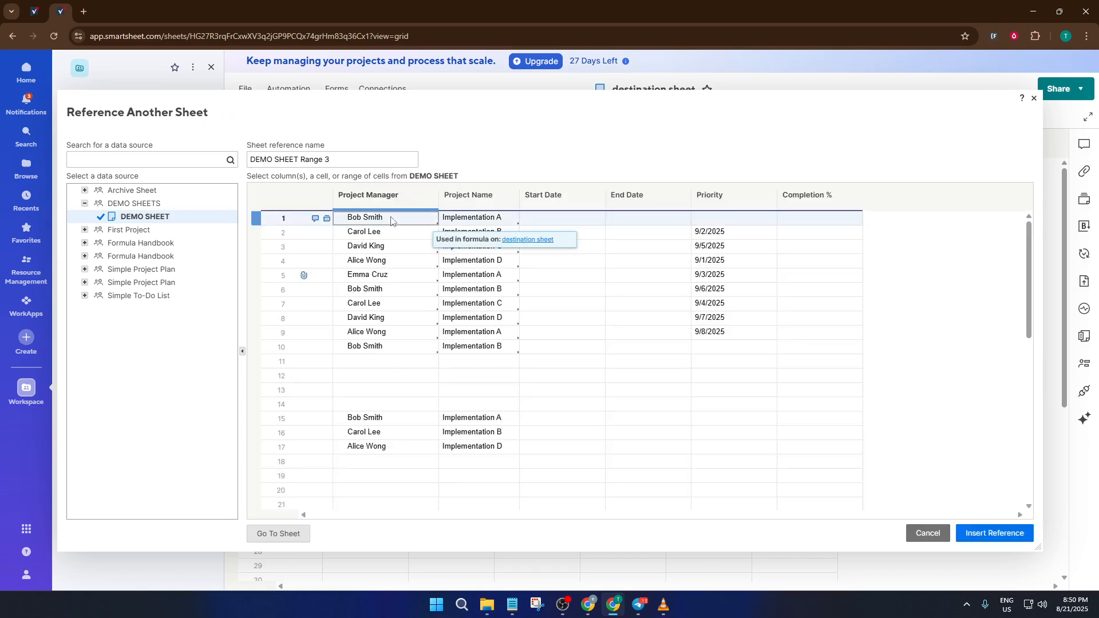
{"action": "left_click_drag", "start_coordinate": [392, 221], "coordinate": [399, 354]}
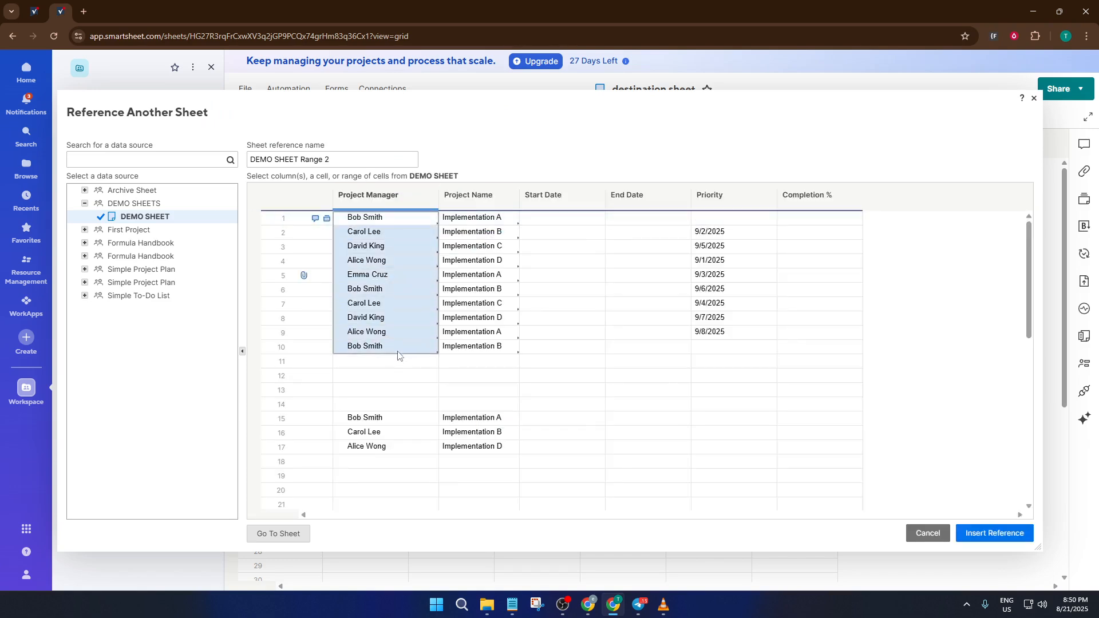
{"action": "left_click", "coordinate": [979, 532]}
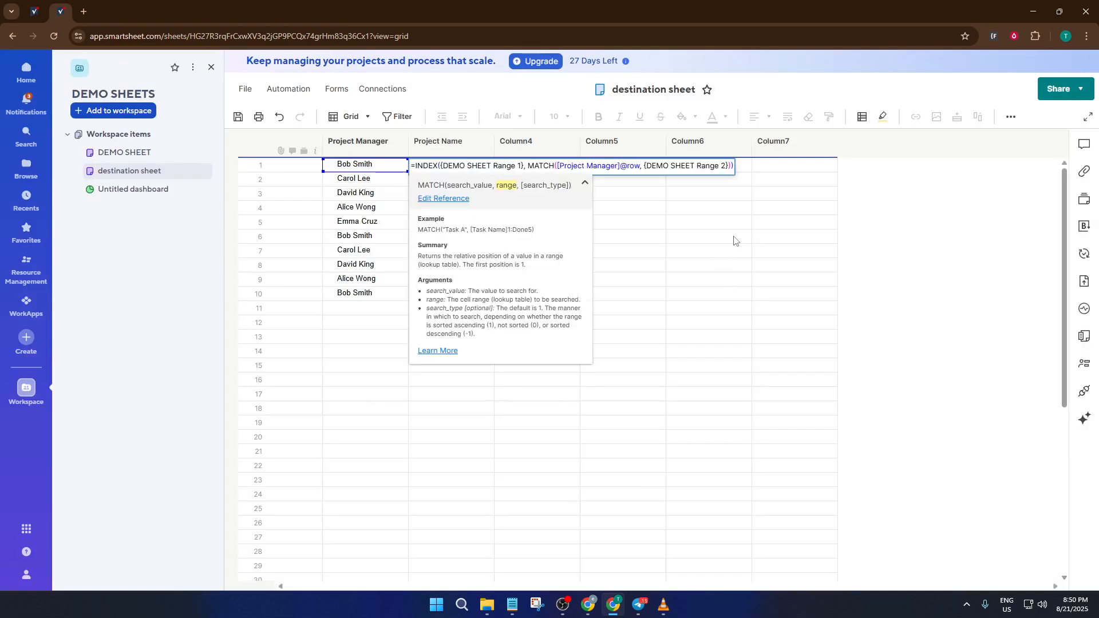
{"action": "key", "text": "Right"}
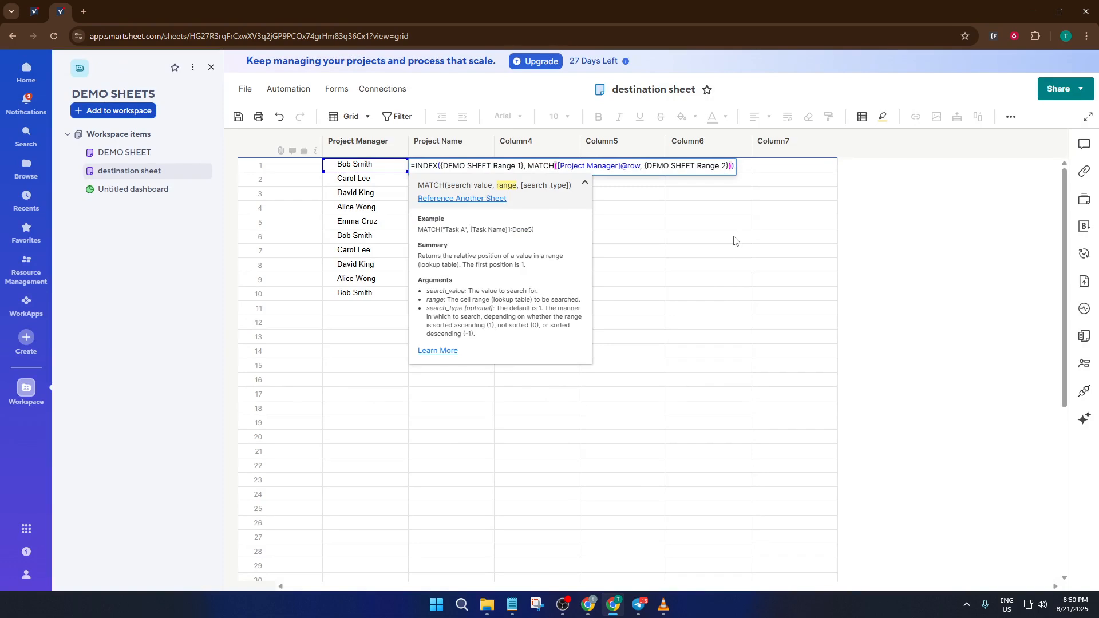
{"action": "type", "text": ",0"}
{"action": "key", "text": "Return"}
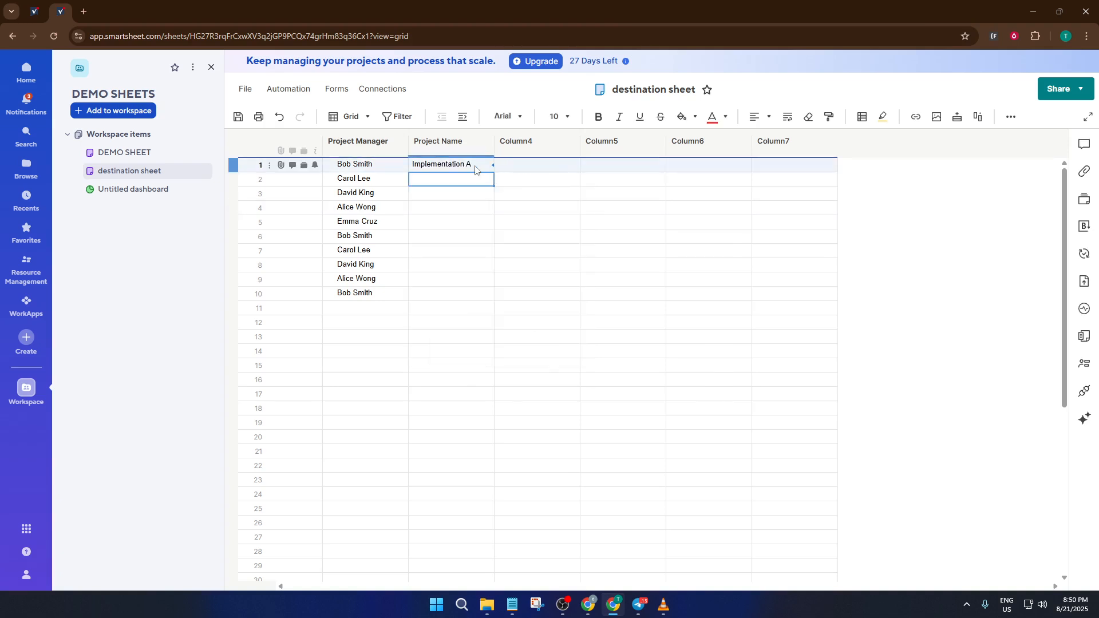
- Fill the row 1 Project Name formula down through row 10 and undo the fill
{"action": "left_click", "coordinate": [461, 168]}
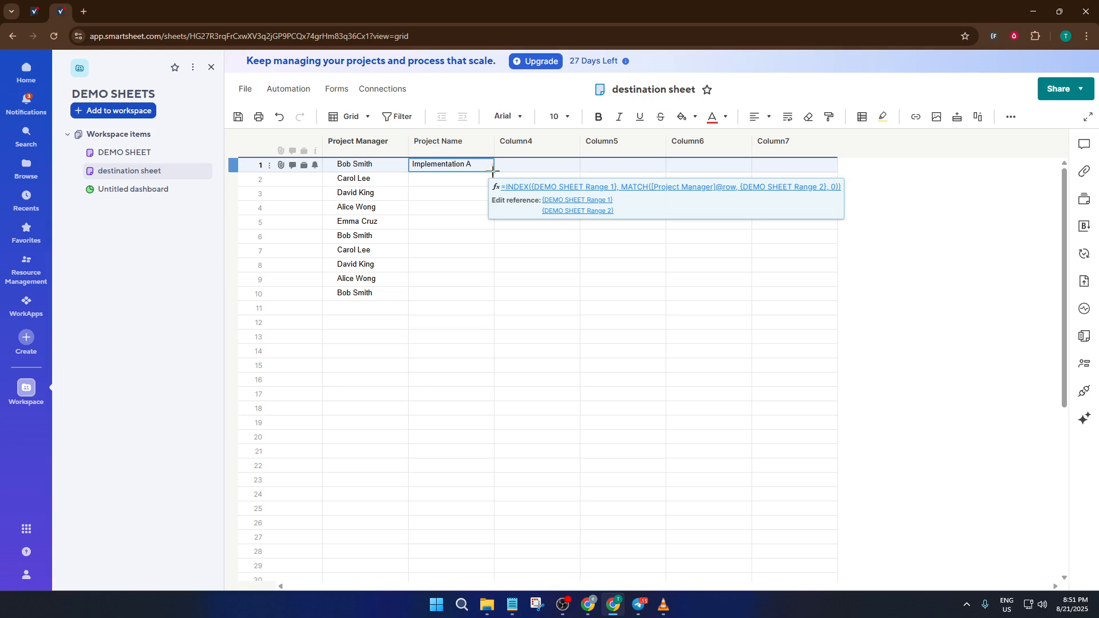
{"action": "left_click_drag", "start_coordinate": [492, 169], "coordinate": [484, 292]}
{"action": "key", "text": "ctrl+z"}
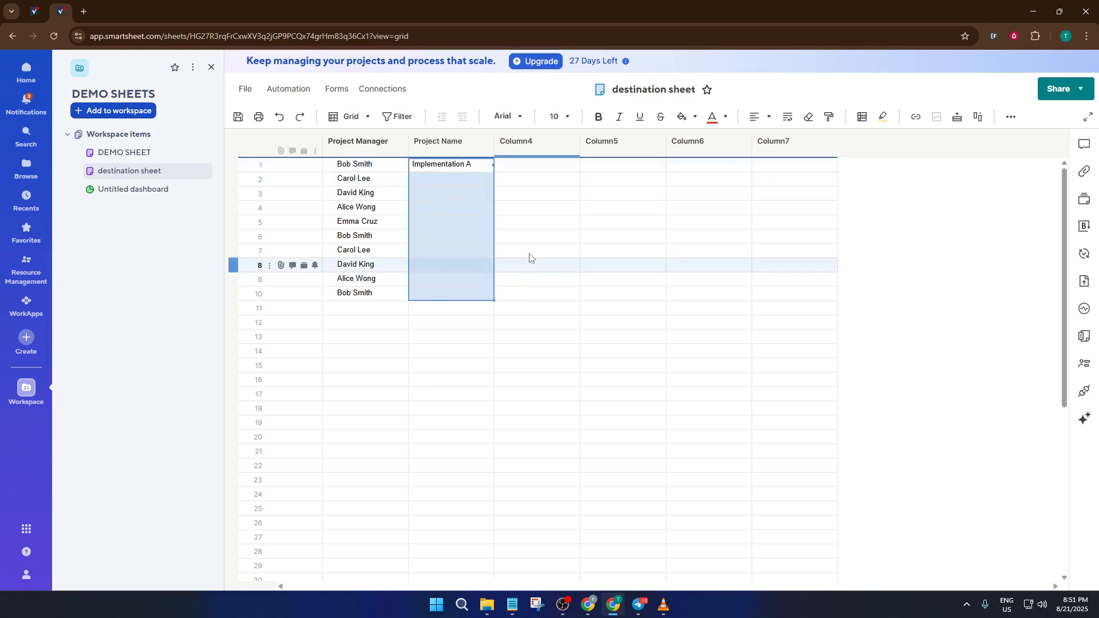
{"action": "left_click", "coordinate": [510, 180]}
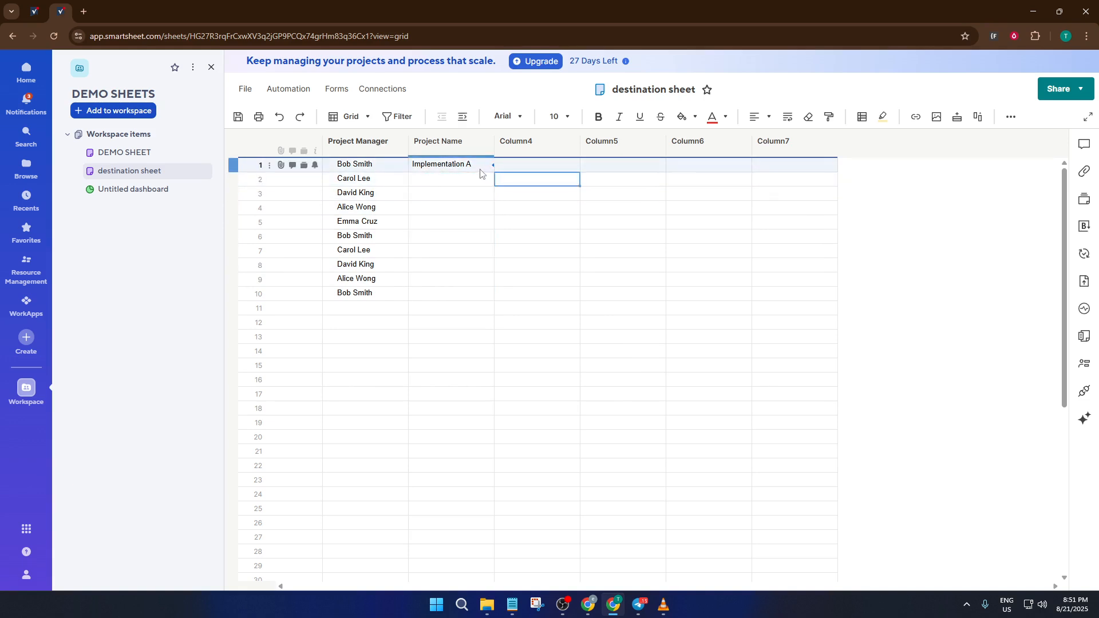
- Convert the INDEX/MATCH formula in row 1 of Project Name to a column formula
{"action": "right_click", "coordinate": [480, 168]}
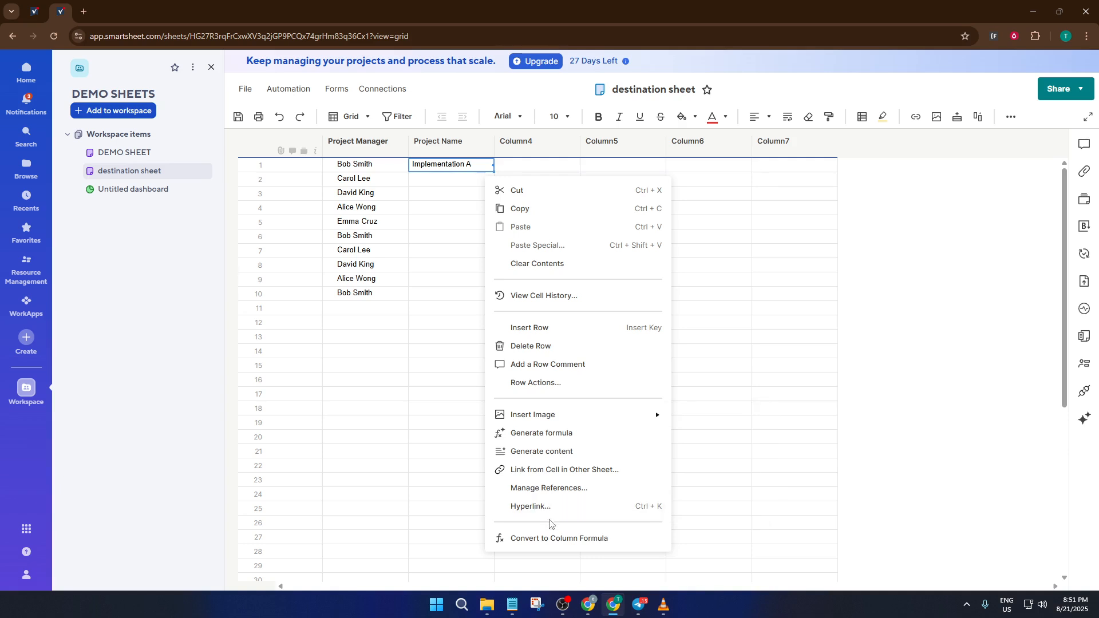
{"action": "left_click", "coordinate": [553, 539]}
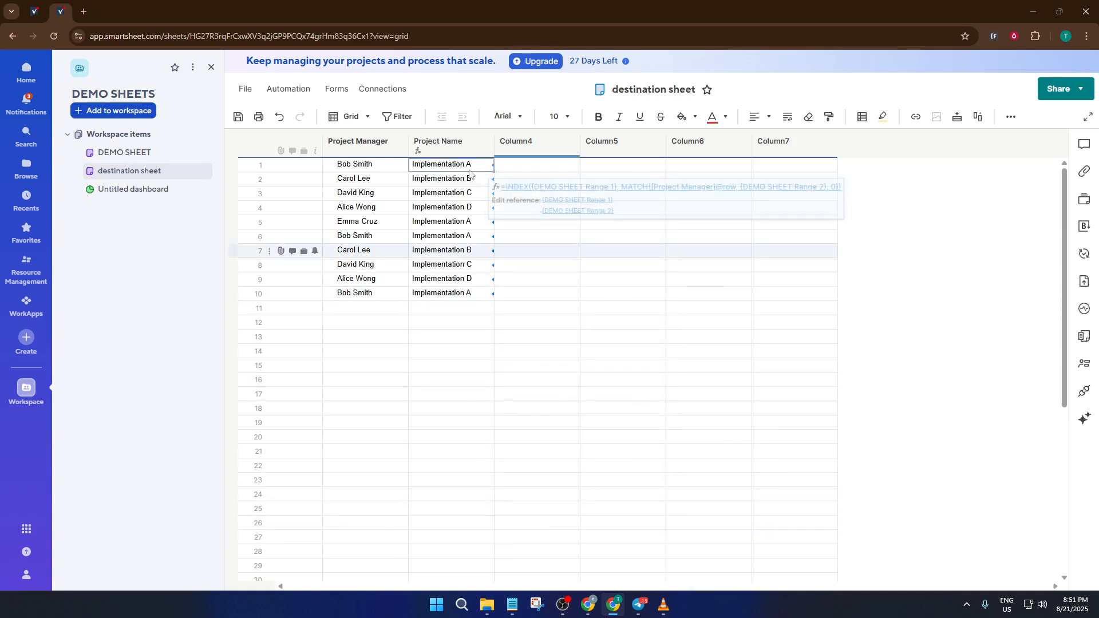
{"action": "left_click", "coordinate": [542, 310]}
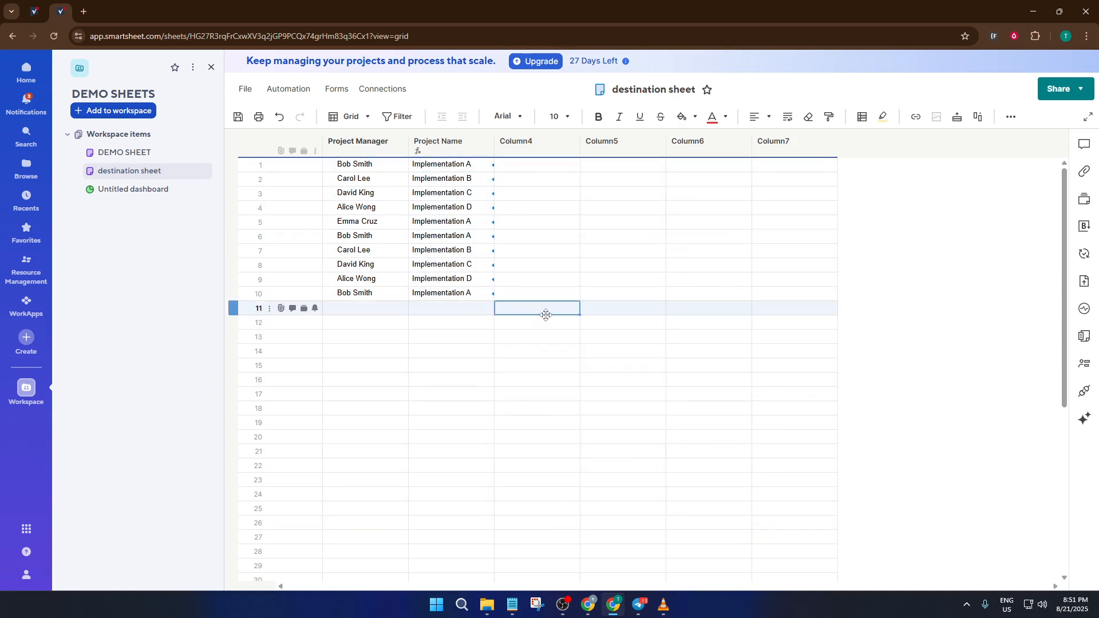